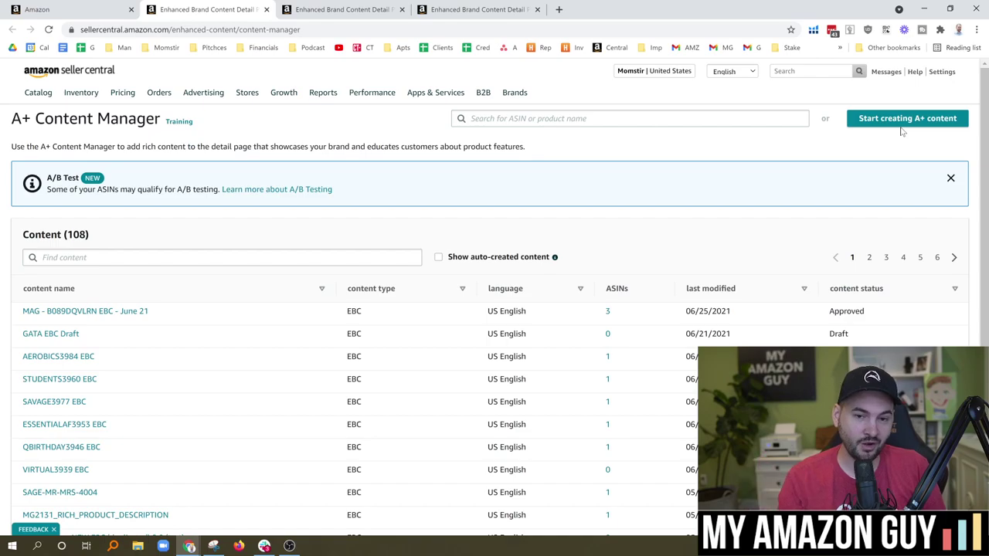
# Open the MAG - B089DQVLRN EBC - June 21 content details and scroll through its preview.
pyautogui.click(112, 316)
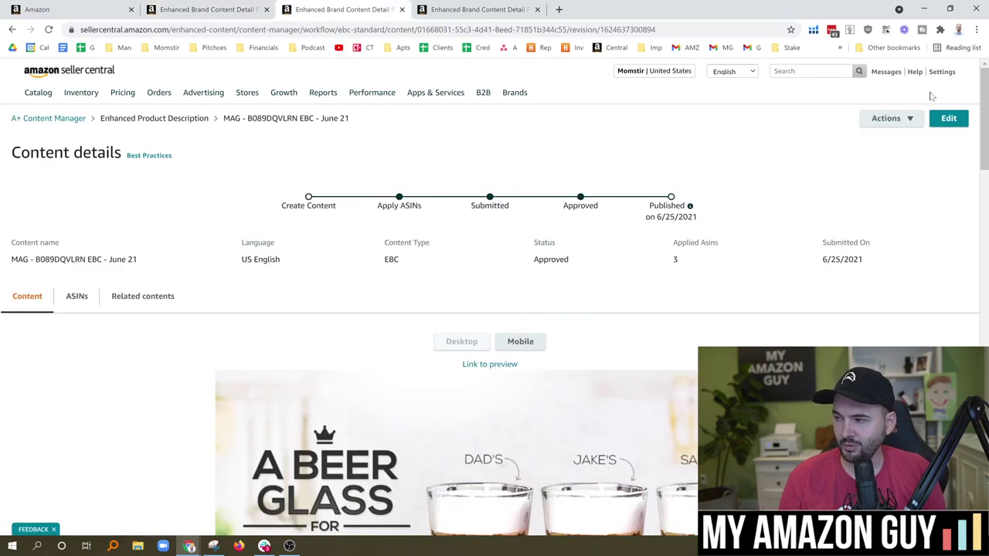
pyautogui.moveTo(984, 115); pyautogui.dragTo(978, 222)
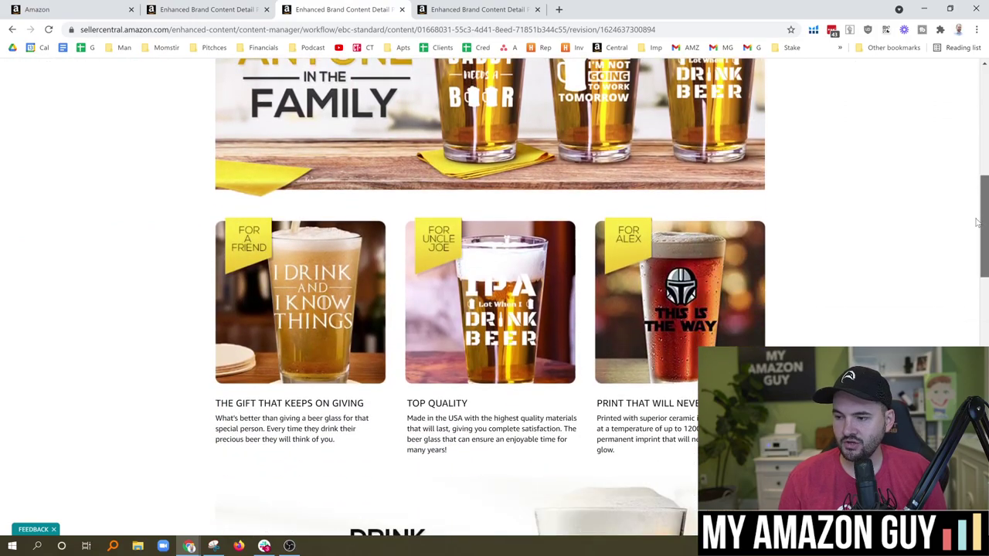
pyautogui.moveTo(977, 222); pyautogui.dragTo(984, 69)
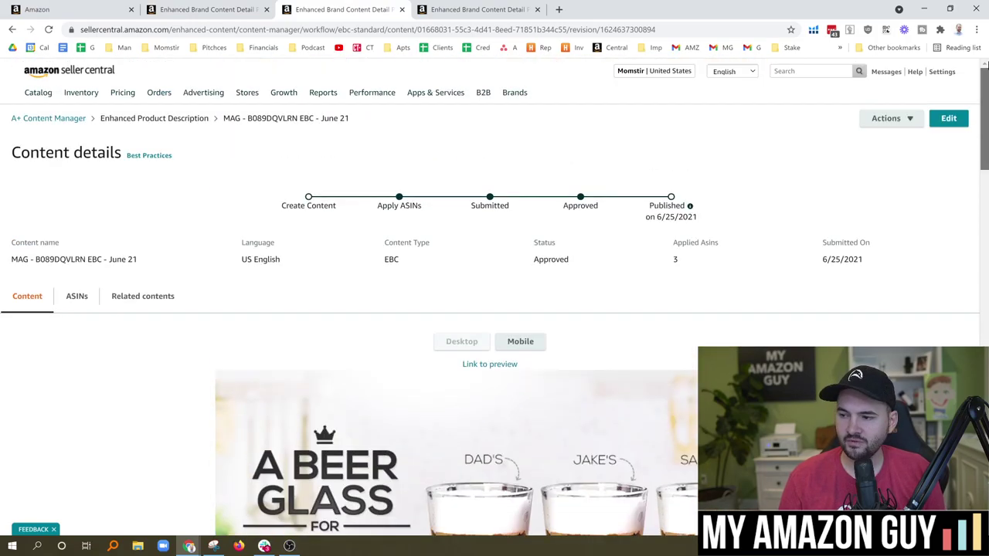
# In the beer glass content editor, review the header image's Star Wars themed glass keywords.
pyautogui.click(410, 14)
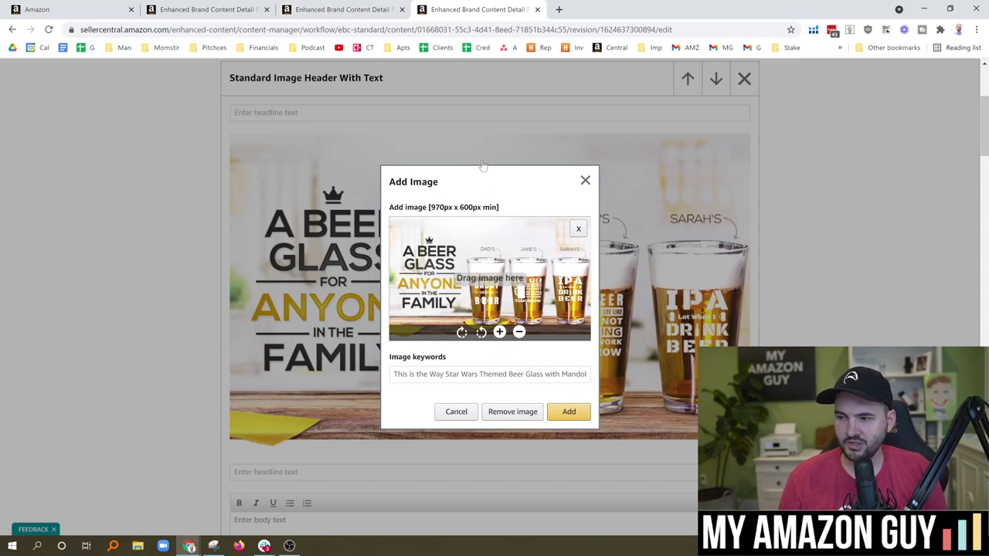
pyautogui.click(585, 182)
pyautogui.moveTo(487, 286)
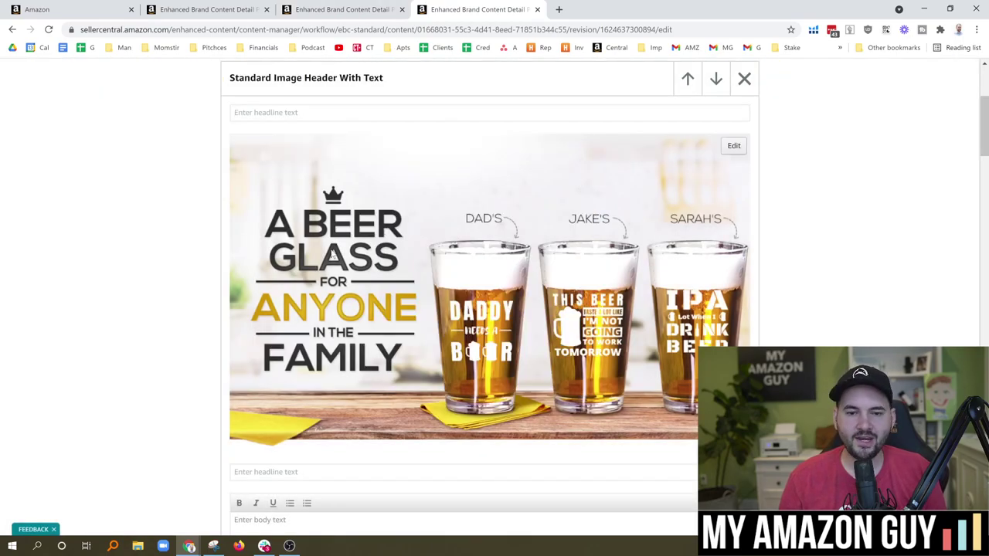
pyautogui.click(734, 146)
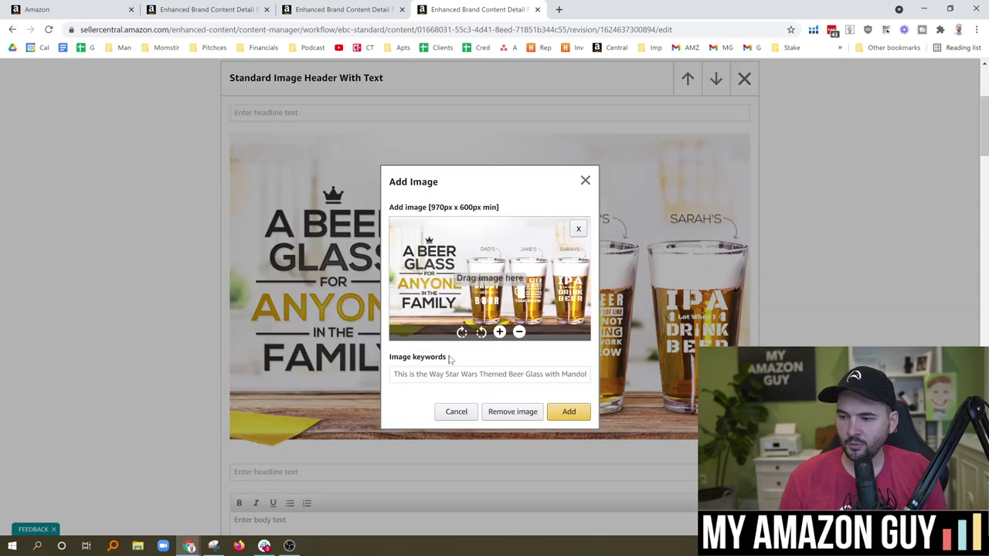
pyautogui.moveTo(450, 359); pyautogui.dragTo(389, 360)
pyautogui.click(467, 362)
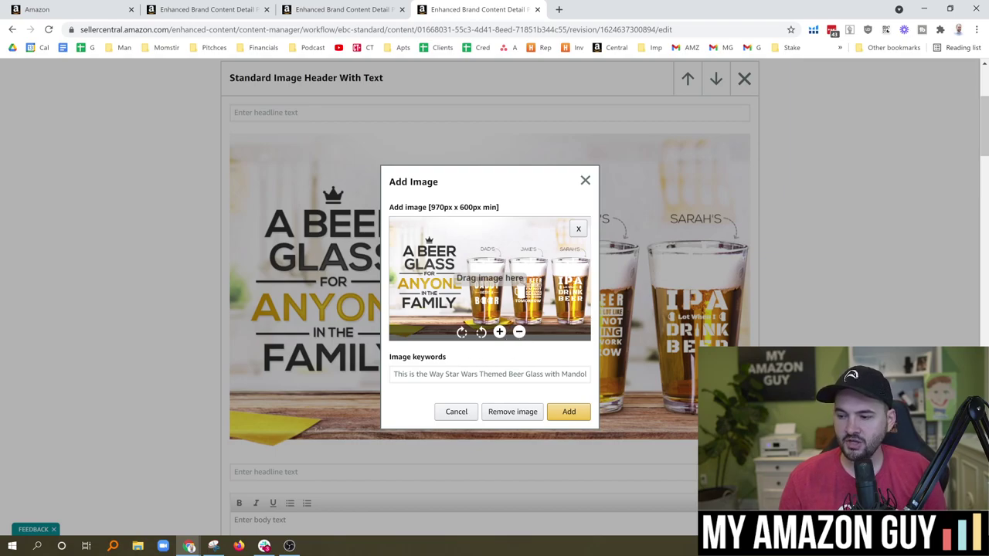
pyautogui.moveTo(393, 374)
pyautogui.mouseDown()
pyautogui.moveTo(565, 374)
pyautogui.moveTo(393, 374)
pyautogui.mouseUp()
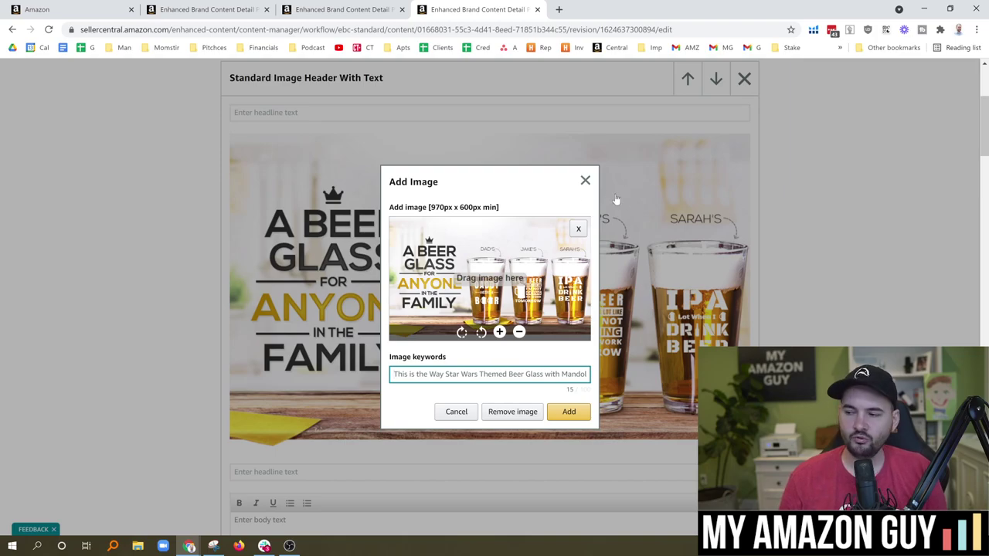
pyautogui.click(588, 184)
pyautogui.scroll(-5, 964, 201)
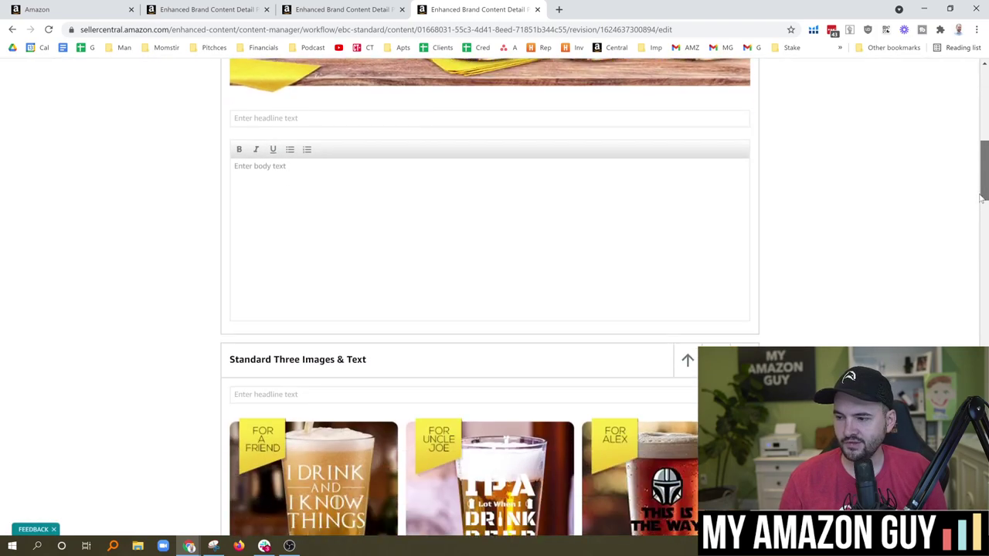
pyautogui.scroll(-3, 965, 216)
pyautogui.scroll(-1, 967, 226)
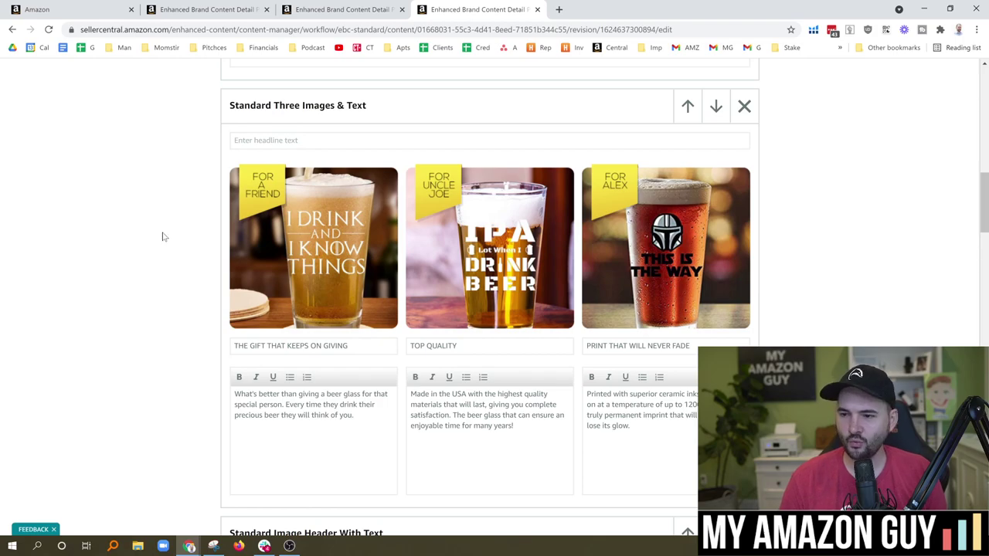
pyautogui.moveTo(489, 247)
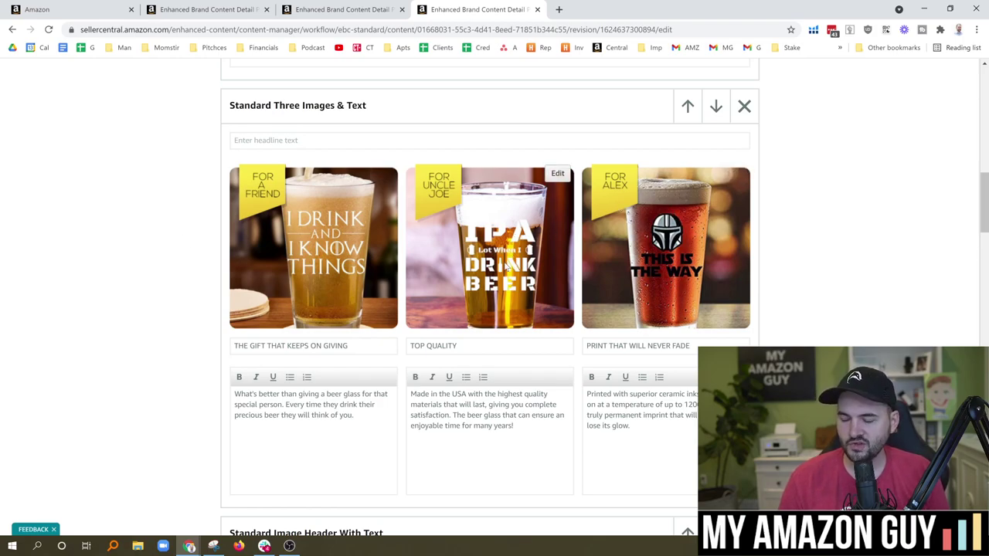
pyautogui.click(557, 173)
pyautogui.doubleClick(449, 374)
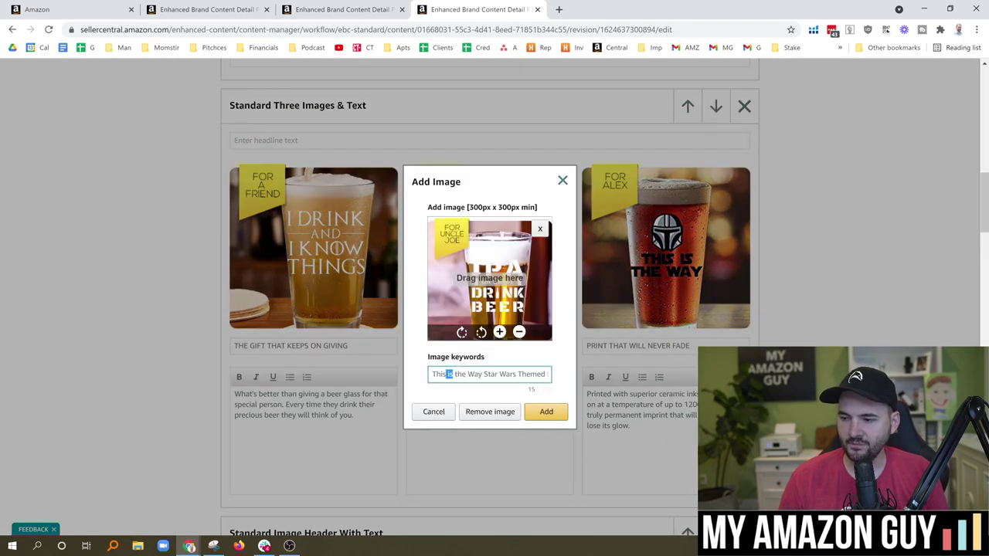
pyautogui.hotkey('ctrl', 'a')
pyautogui.press('End')
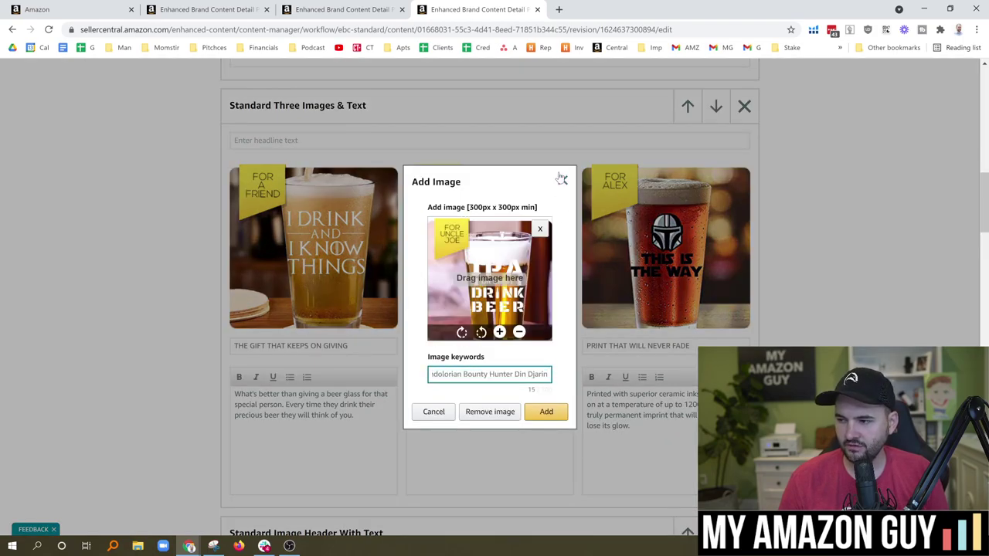
pyautogui.click(563, 179)
pyautogui.moveTo(489, 247)
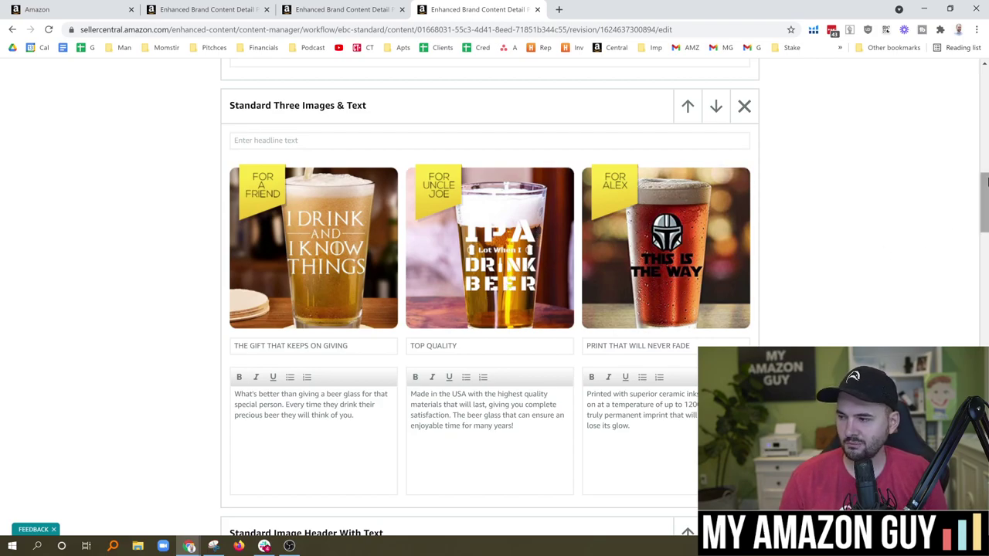
pyautogui.moveTo(986, 228)
pyautogui.mouseDown()
pyautogui.moveTo(987, 178)
pyautogui.moveTo(986, 231)
pyautogui.mouseUp()
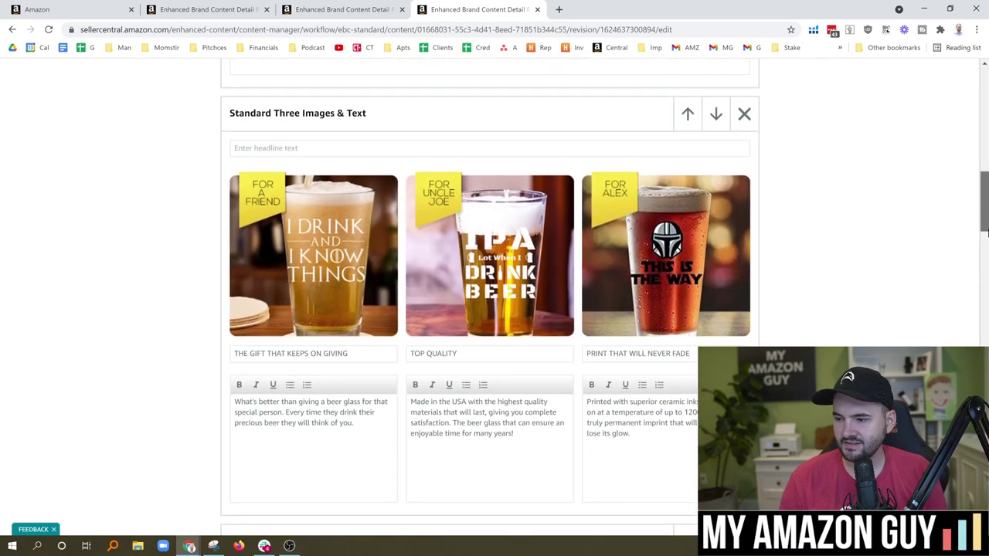
pyautogui.moveTo(515, 419); pyautogui.dragTo(410, 388)
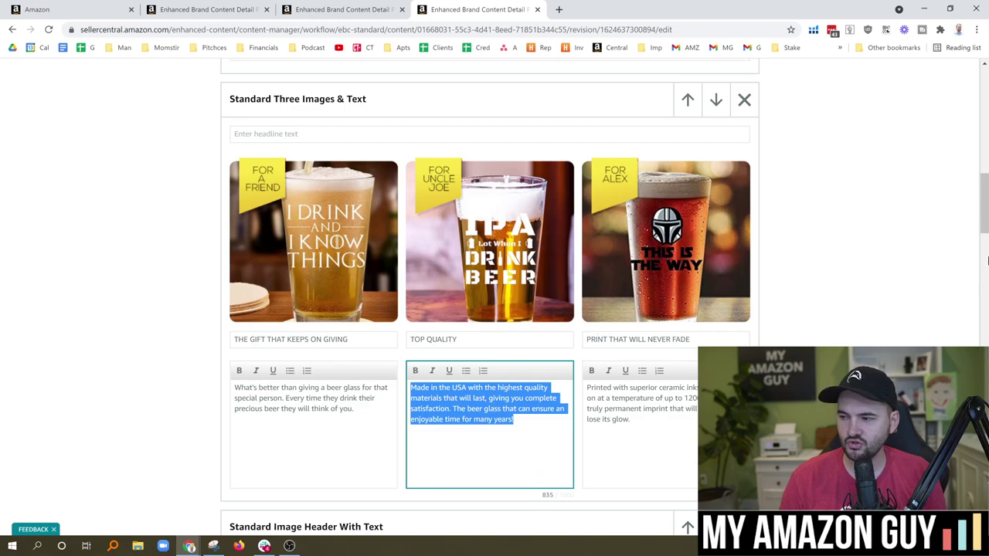
pyautogui.moveTo(977, 222); pyautogui.dragTo(980, 290)
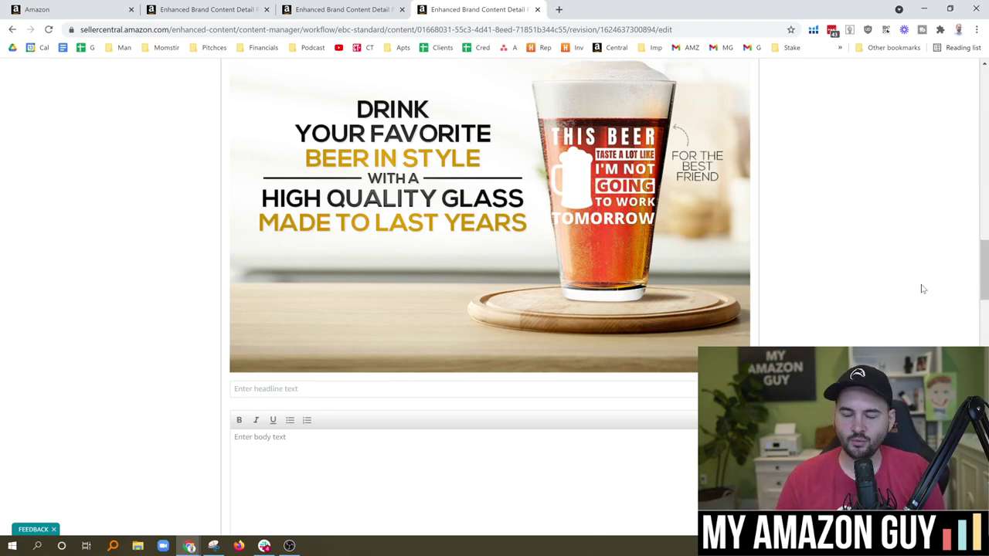
pyautogui.moveTo(985, 272); pyautogui.dragTo(982, 337)
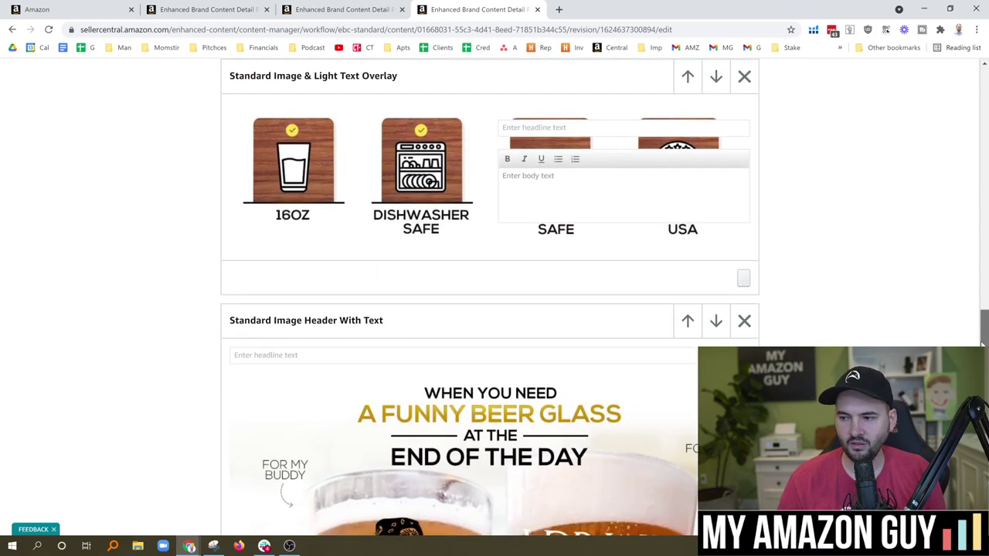
pyautogui.moveTo(983, 343); pyautogui.dragTo(983, 346)
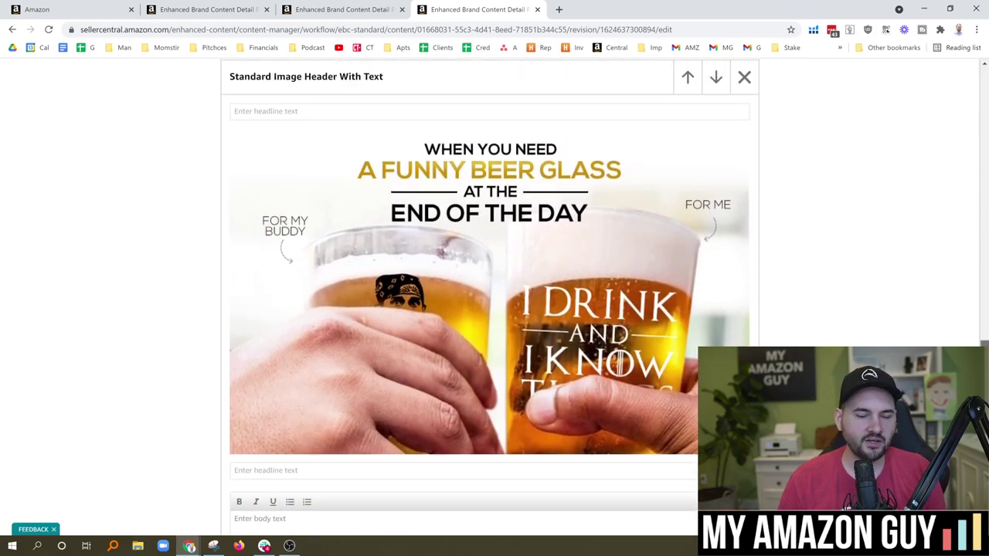
pyautogui.scroll(1, 489, 278)
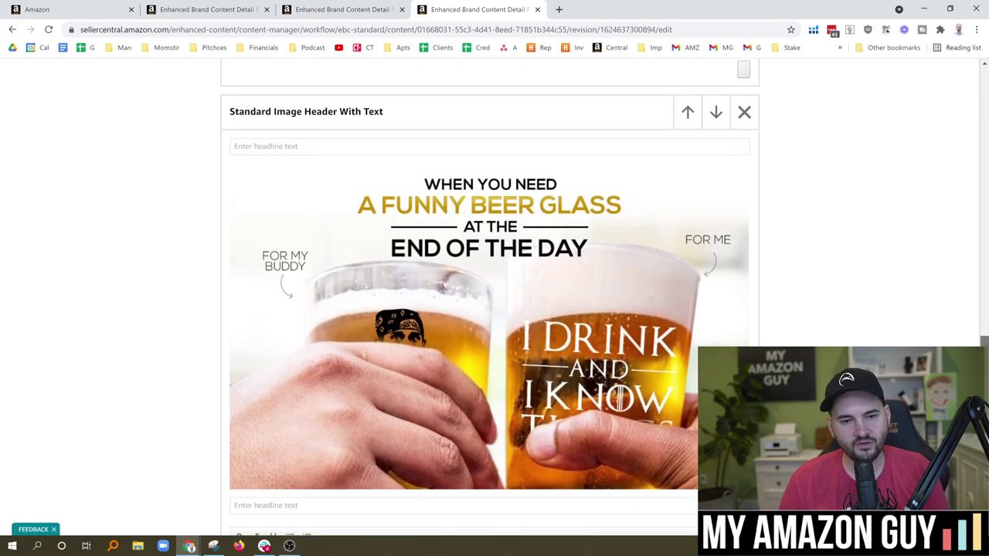
pyautogui.moveTo(983, 346); pyautogui.dragTo(984, 253)
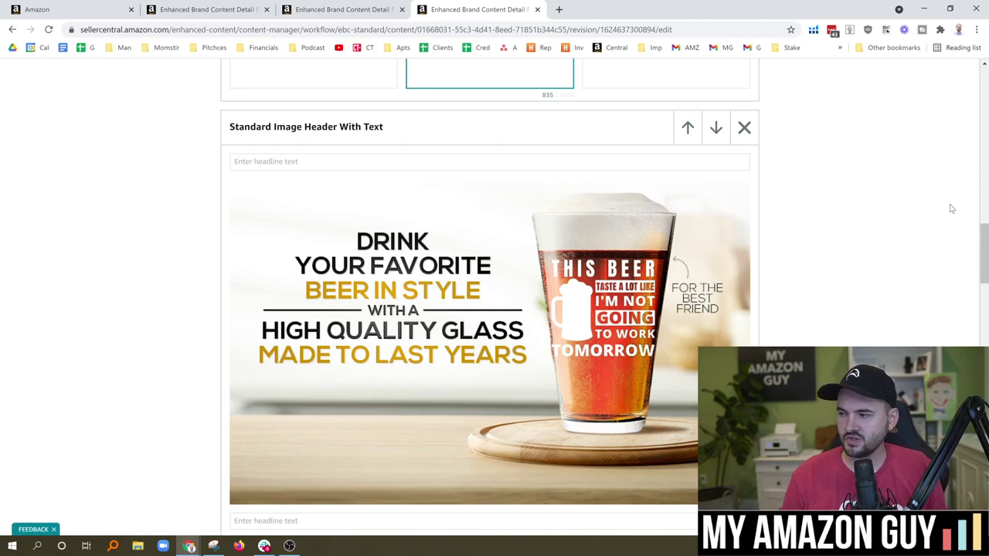
pyautogui.moveTo(986, 242)
pyautogui.mouseDown()
pyautogui.moveTo(972, 340)
pyautogui.moveTo(975, 448)
pyautogui.mouseUp()
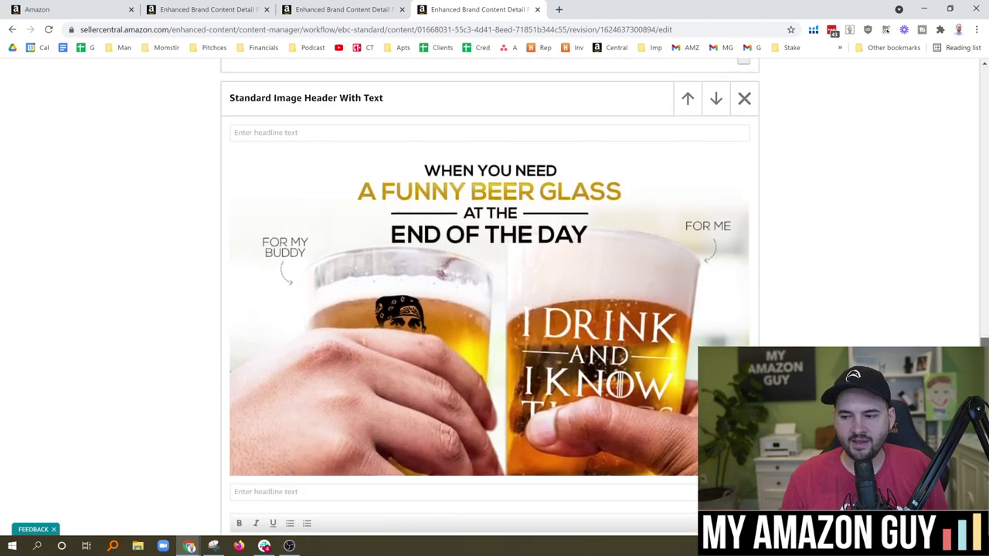
pyautogui.scroll(-1, 490, 309)
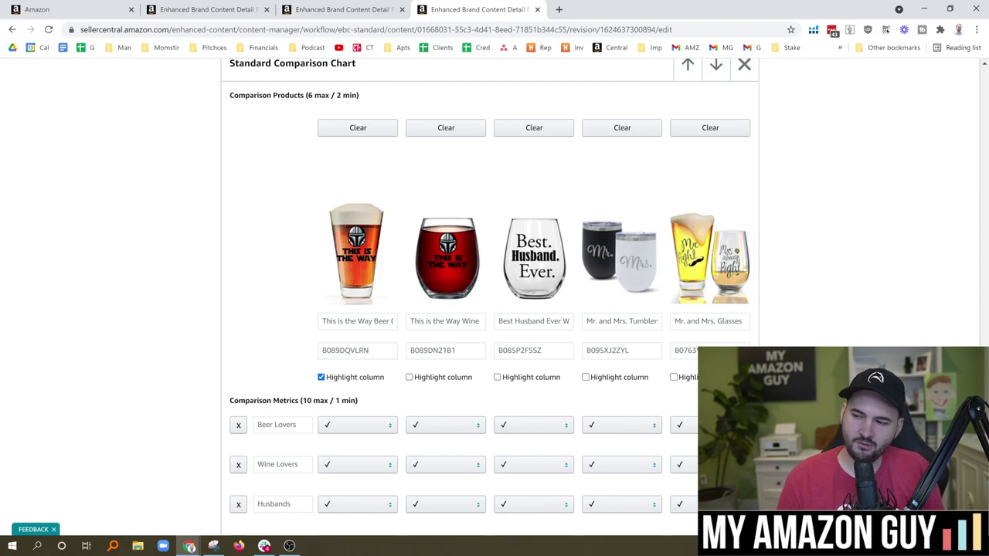
pyautogui.moveTo(235, 95); pyautogui.dragTo(308, 95)
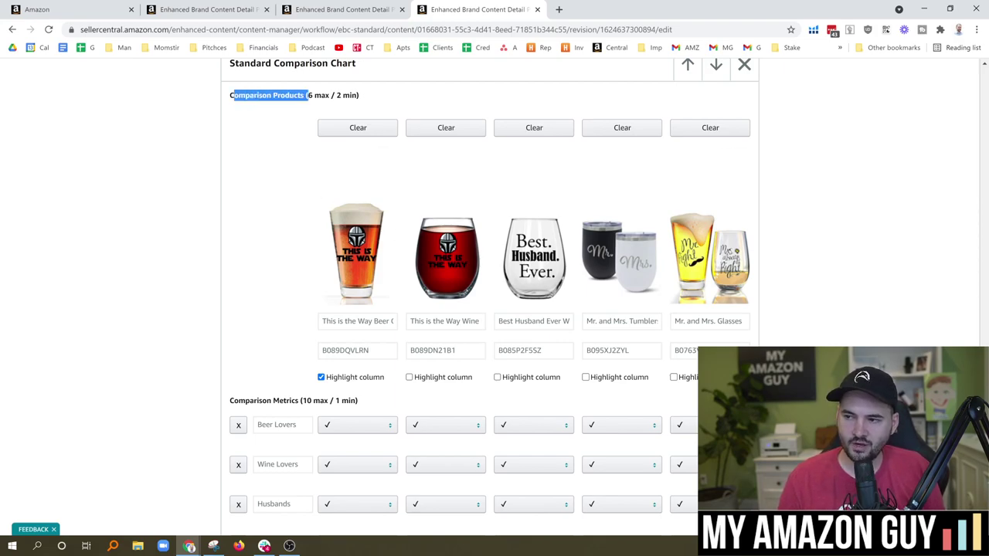
pyautogui.click(307, 96)
pyautogui.scroll(-2, 271, 247)
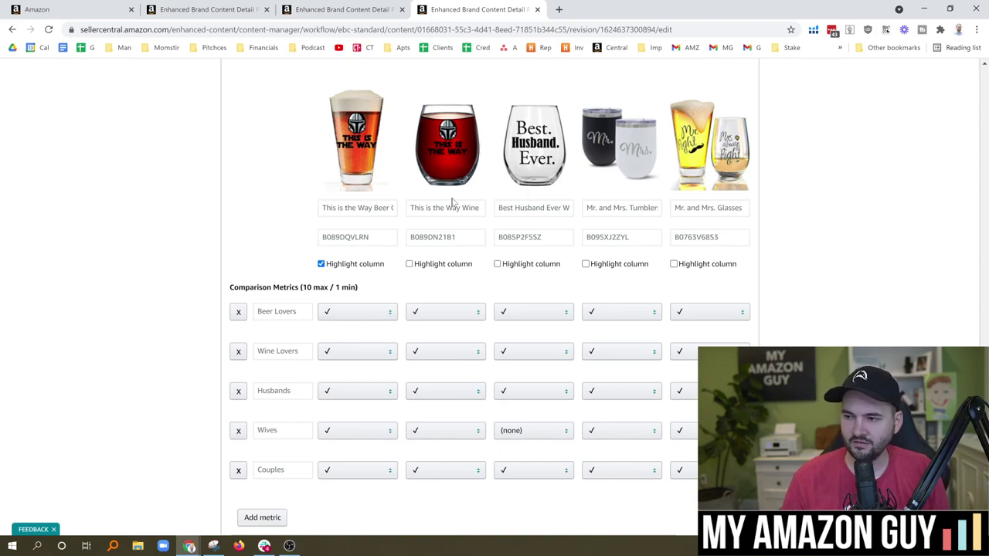
pyautogui.scroll(1, 432, 185)
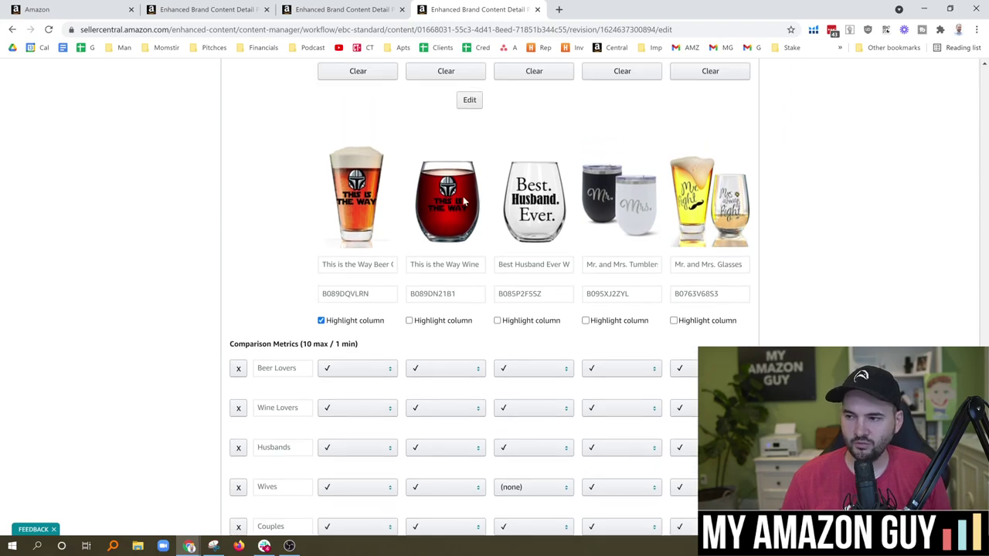
pyautogui.moveTo(446, 200)
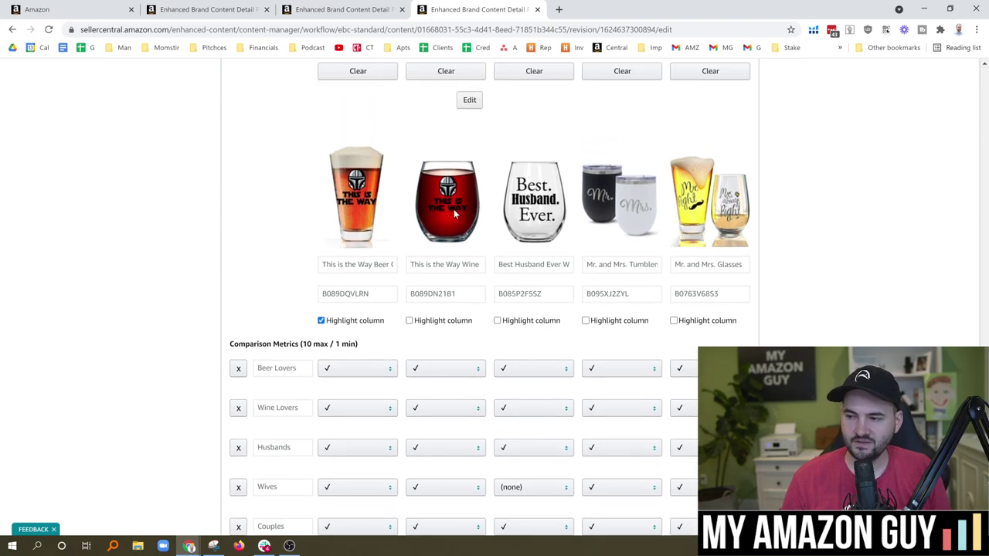
pyautogui.doubleClick(433, 293)
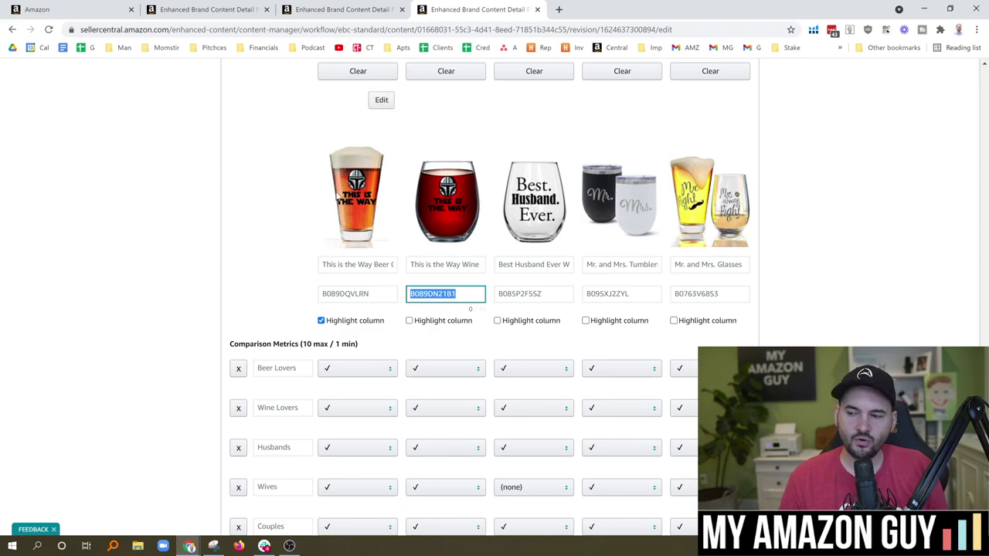
pyautogui.click(253, 221)
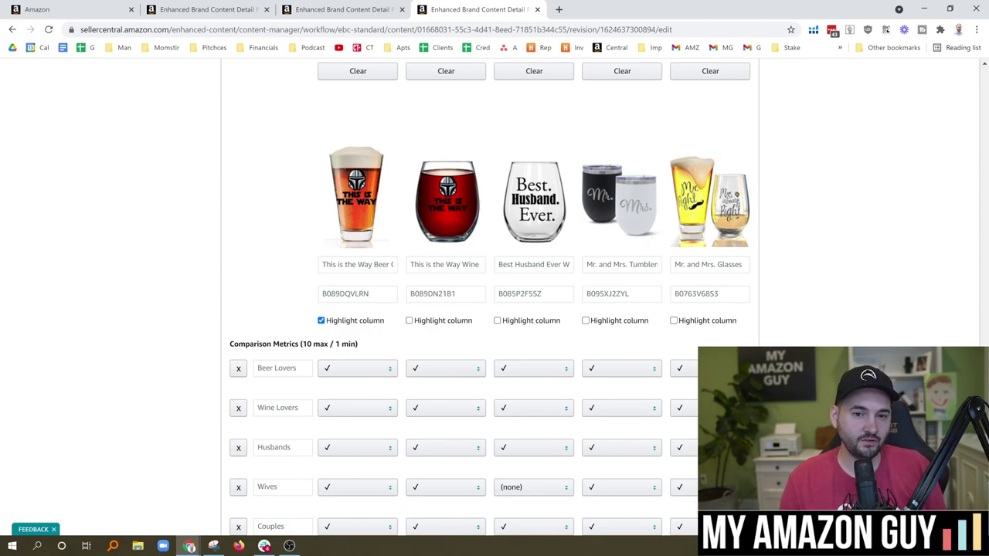
# Go to myamazonguy.com and open the Enhanced Brand Content A+ service page.
pyautogui.hotkey('ctrl', 'l')
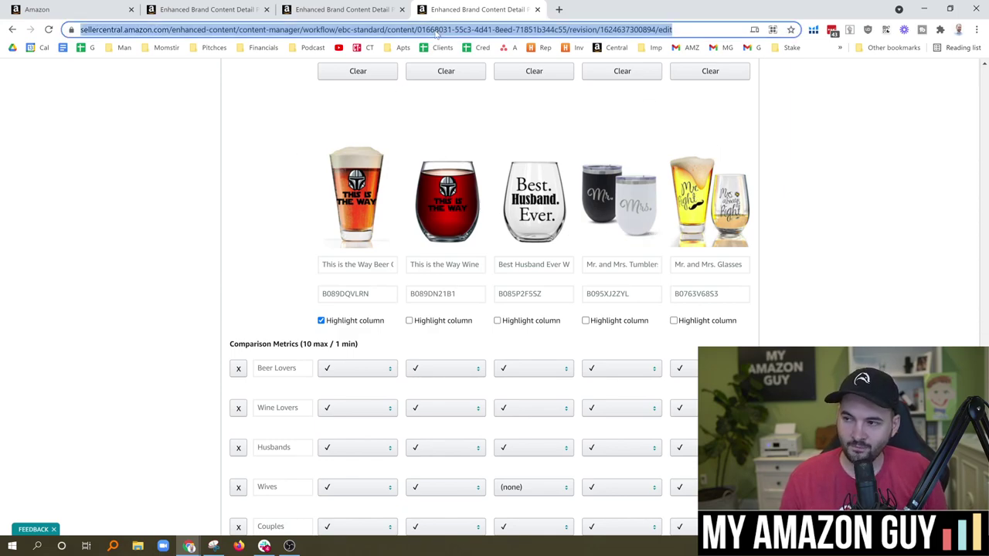
pyautogui.write('my')
pyautogui.press('Return')
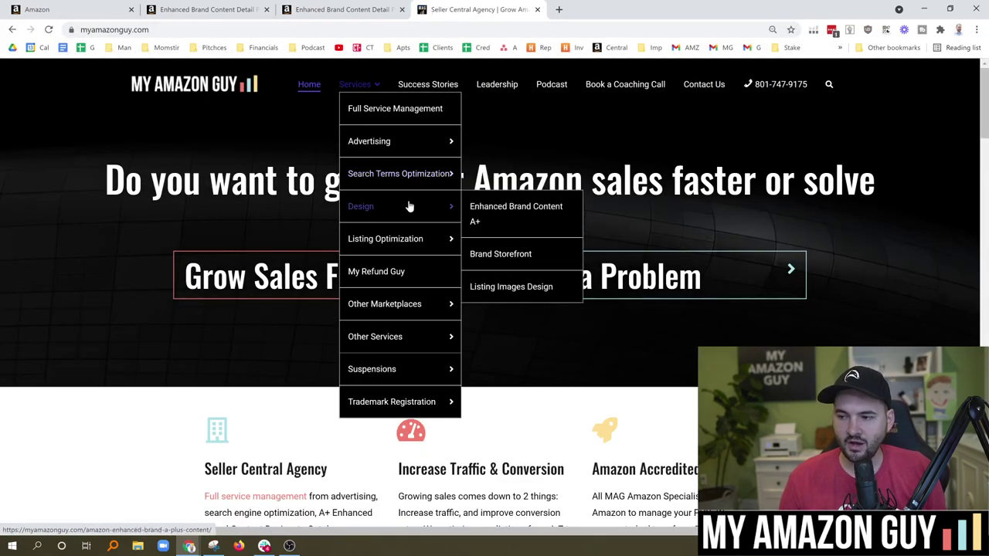
pyautogui.click(496, 211)
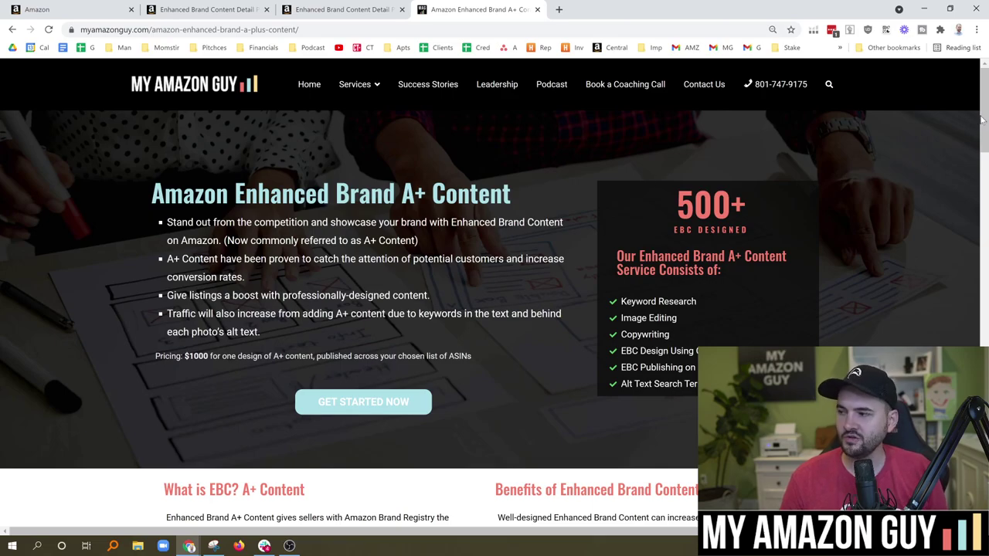
# Scroll to the EBC examples and step back to the Ducki, SkinPro and N3 designs.
pyautogui.moveTo(982, 120)
pyautogui.mouseDown()
pyautogui.moveTo(985, 159)
pyautogui.moveTo(956, 269)
pyautogui.mouseUp()
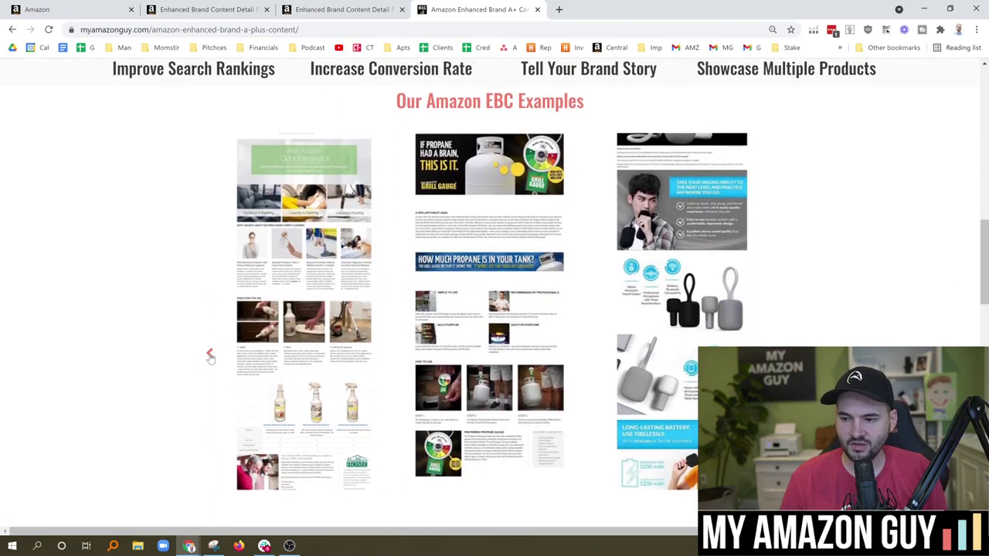
pyautogui.click(210, 355)
pyautogui.click(209, 355)
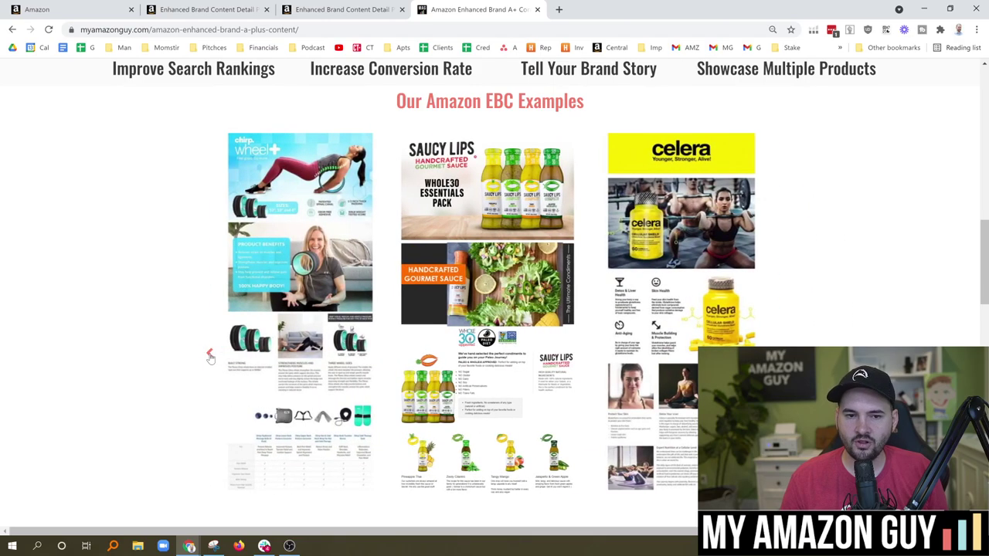
pyautogui.click(209, 356)
pyautogui.click(209, 355)
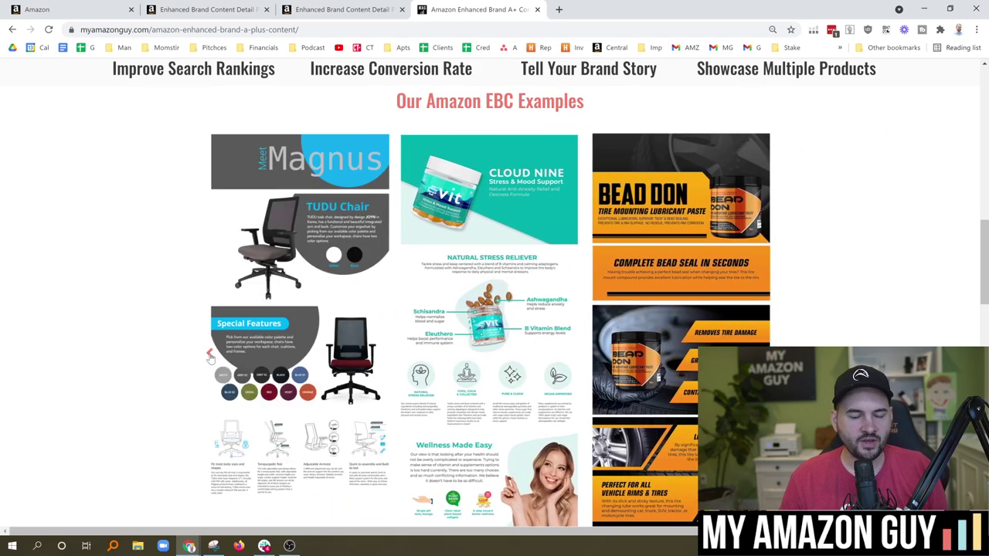
pyautogui.click(209, 355)
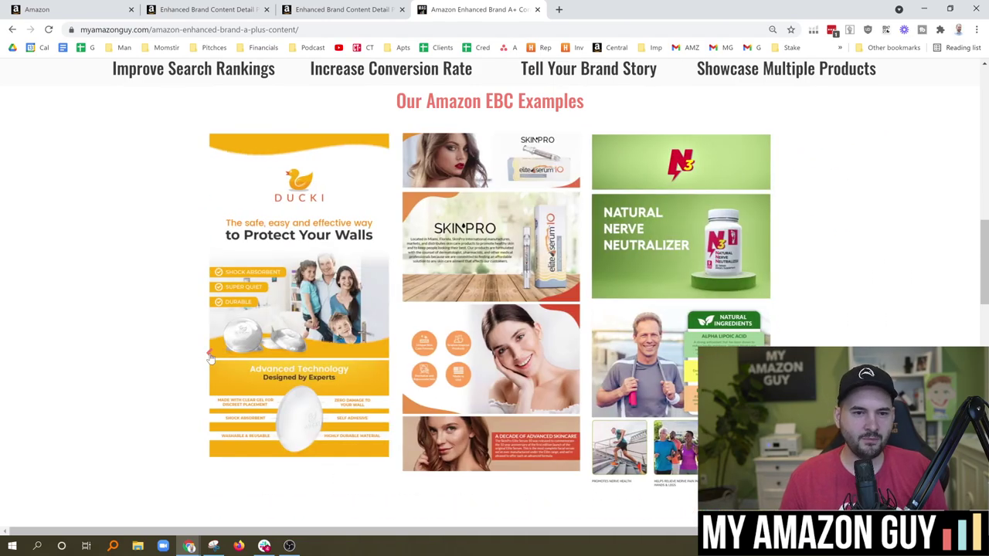